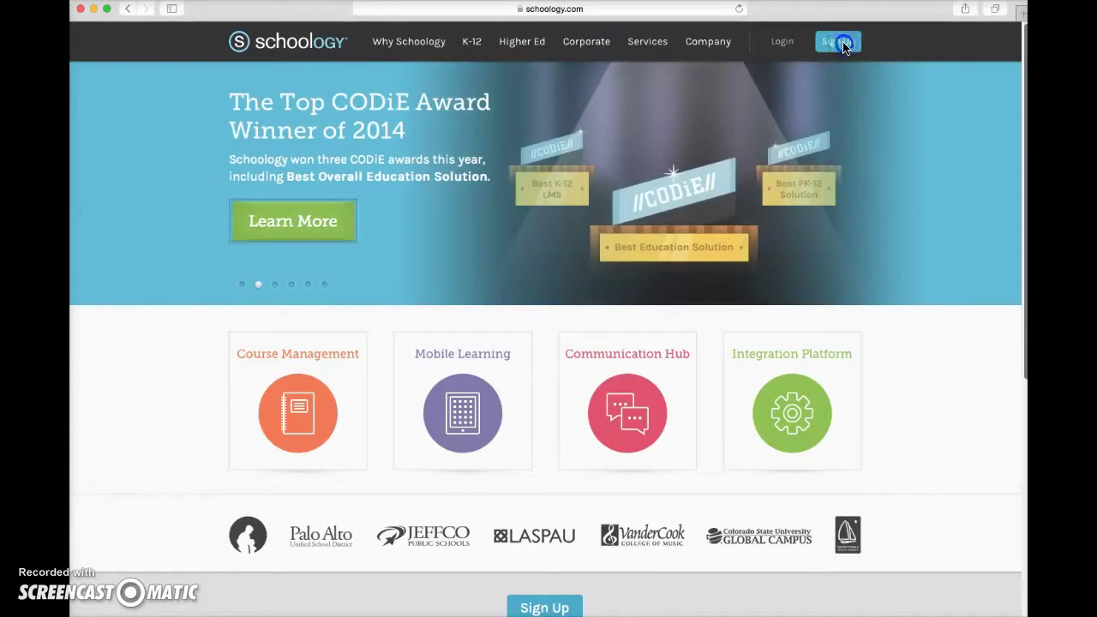
click(838, 42)
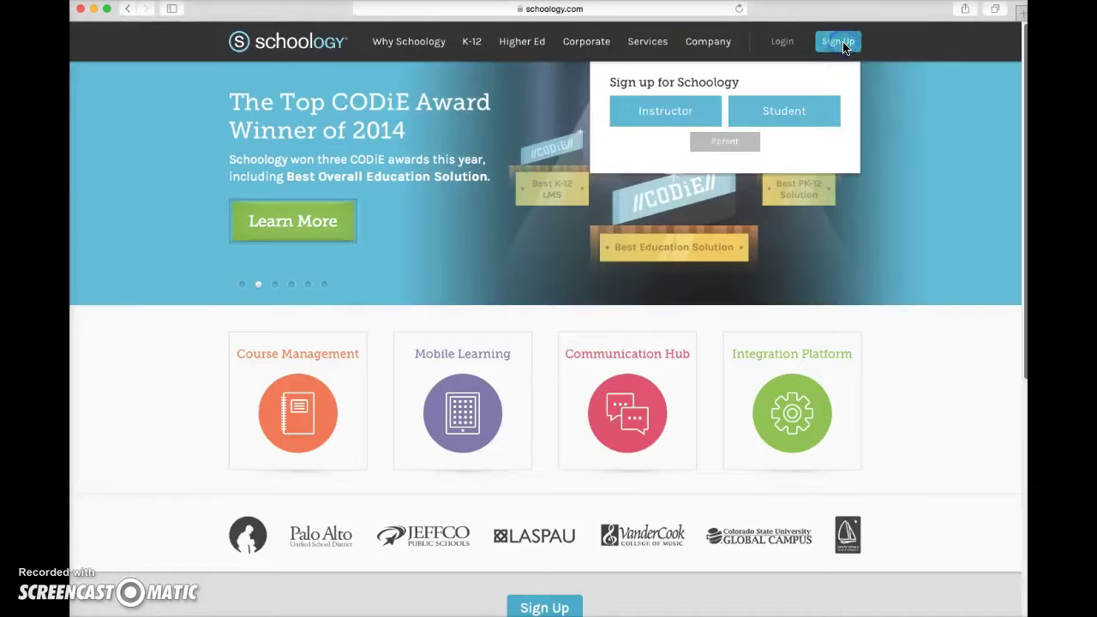
click(726, 141)
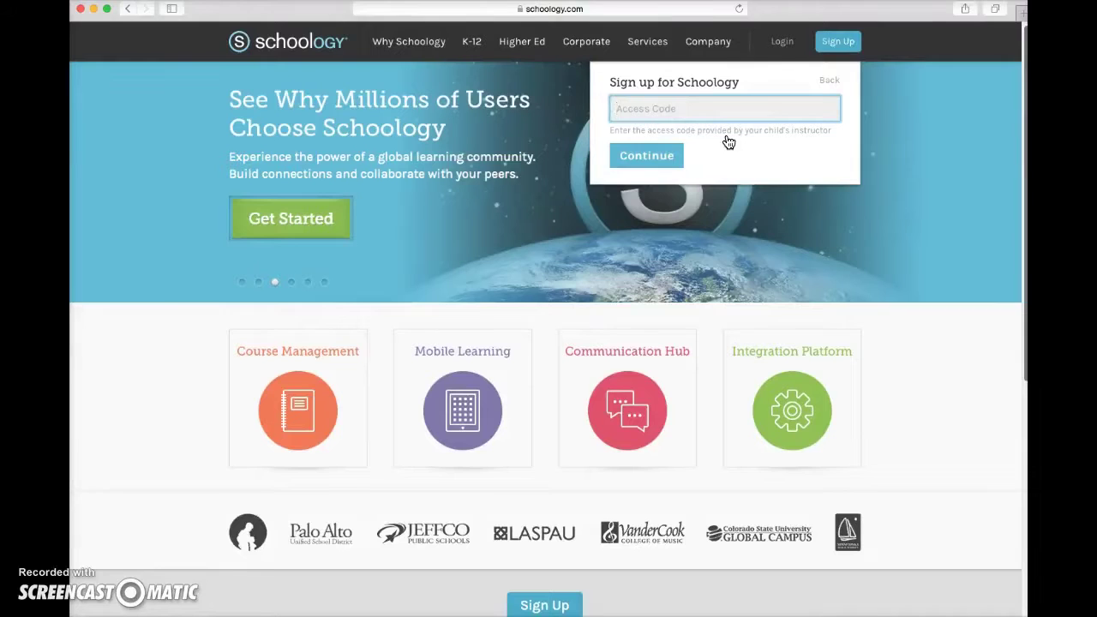
click(686, 108)
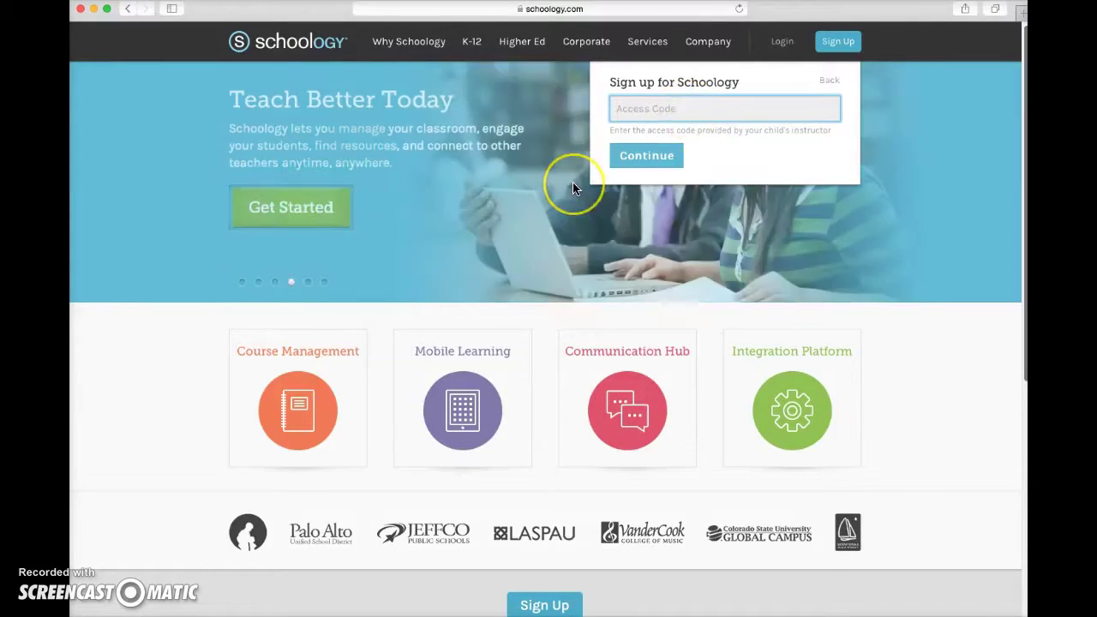
click(636, 161)
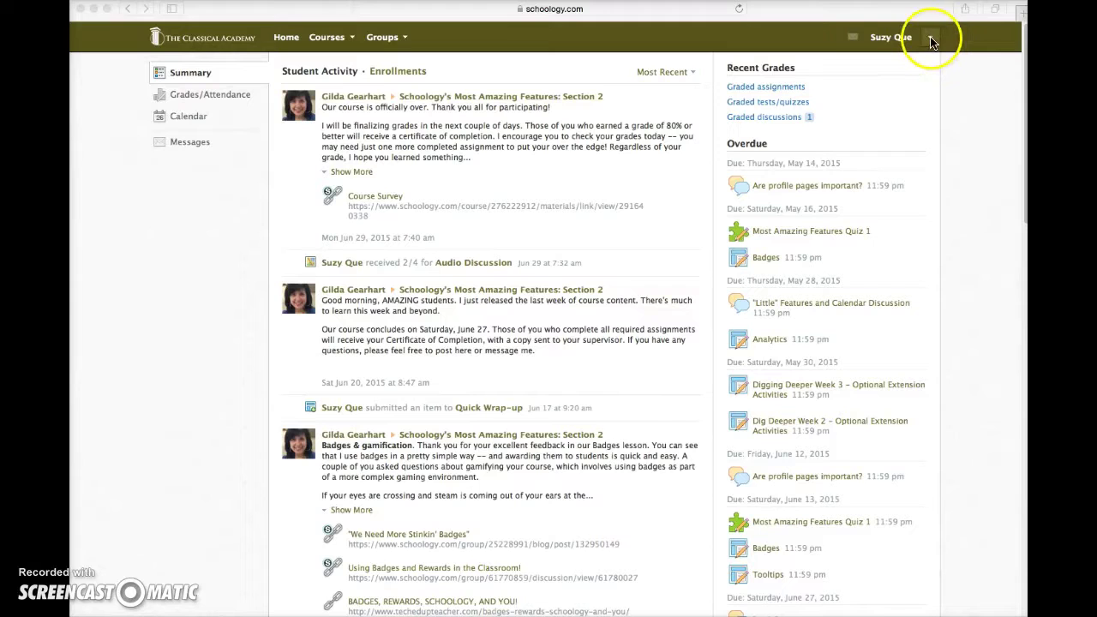
- Open the account dropdown beside the user name to view the linked parent and child accounts
click(933, 38)
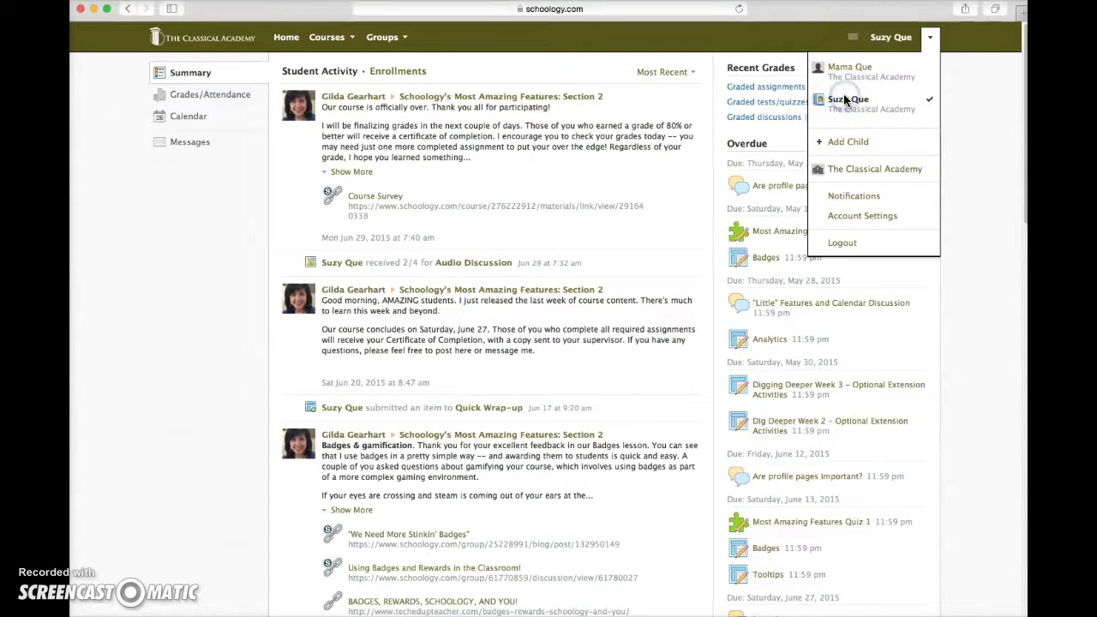
click(846, 101)
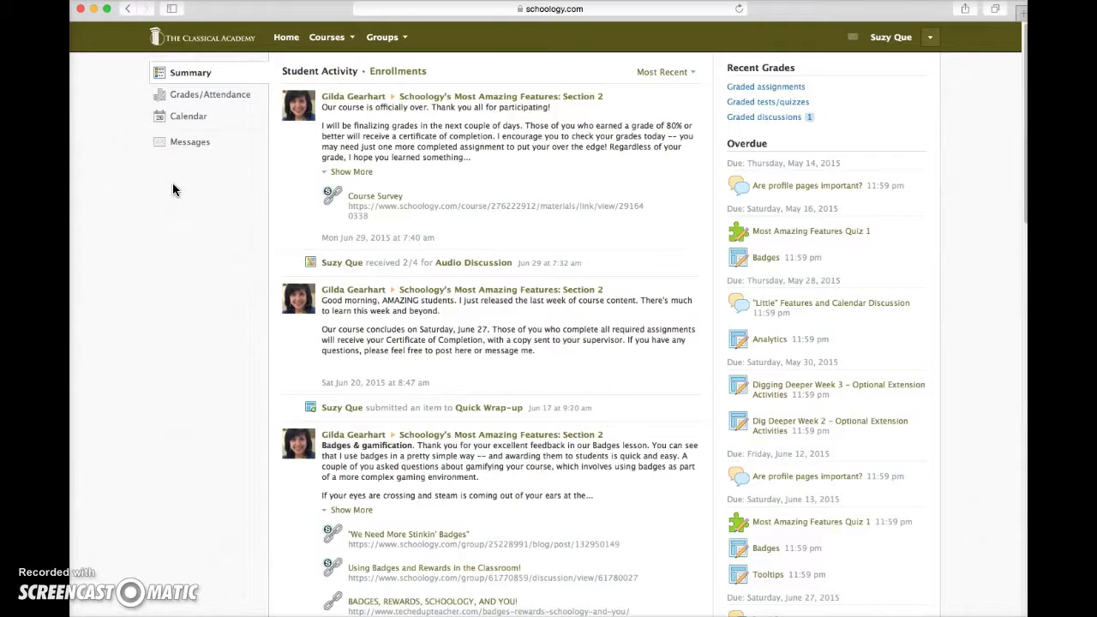
- Switch to the Mama Que parent account and look over its sidebar links
click(930, 37)
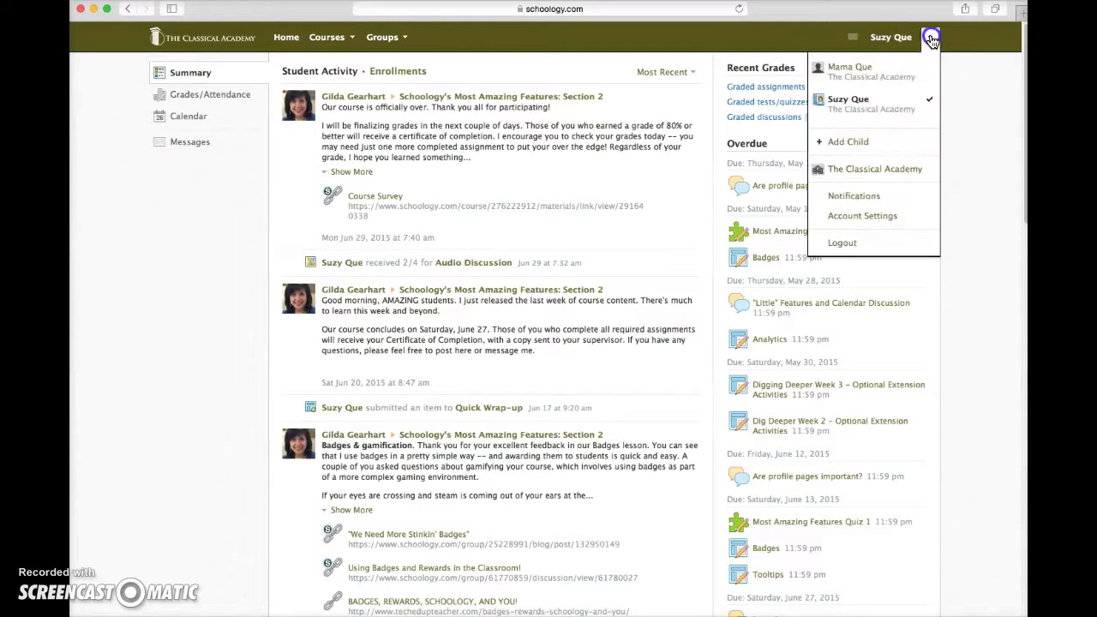
click(853, 68)
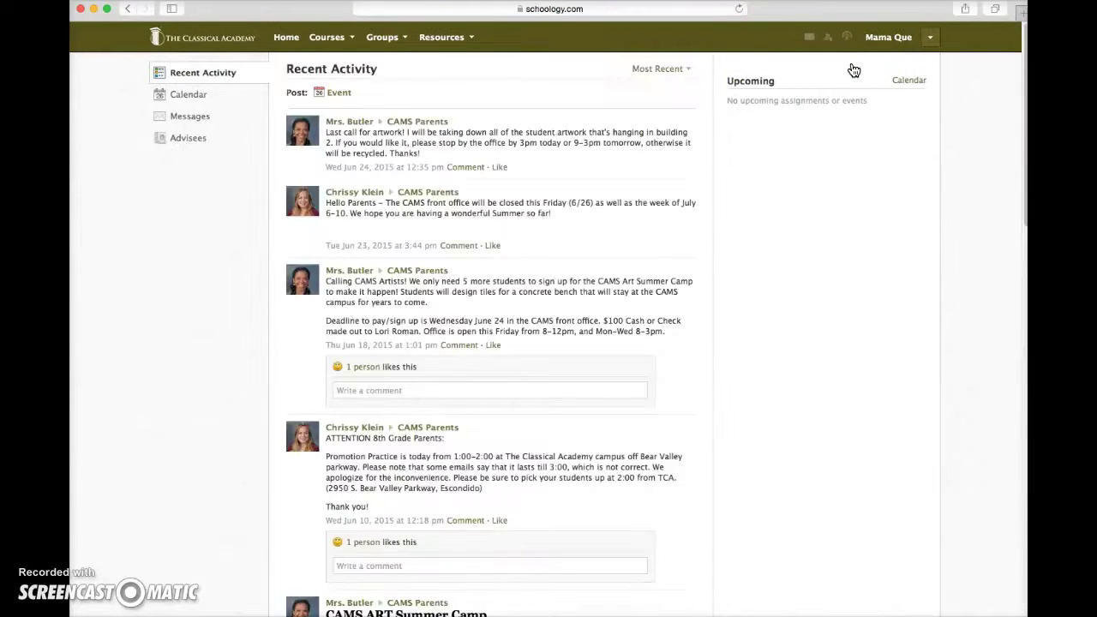
click(180, 533)
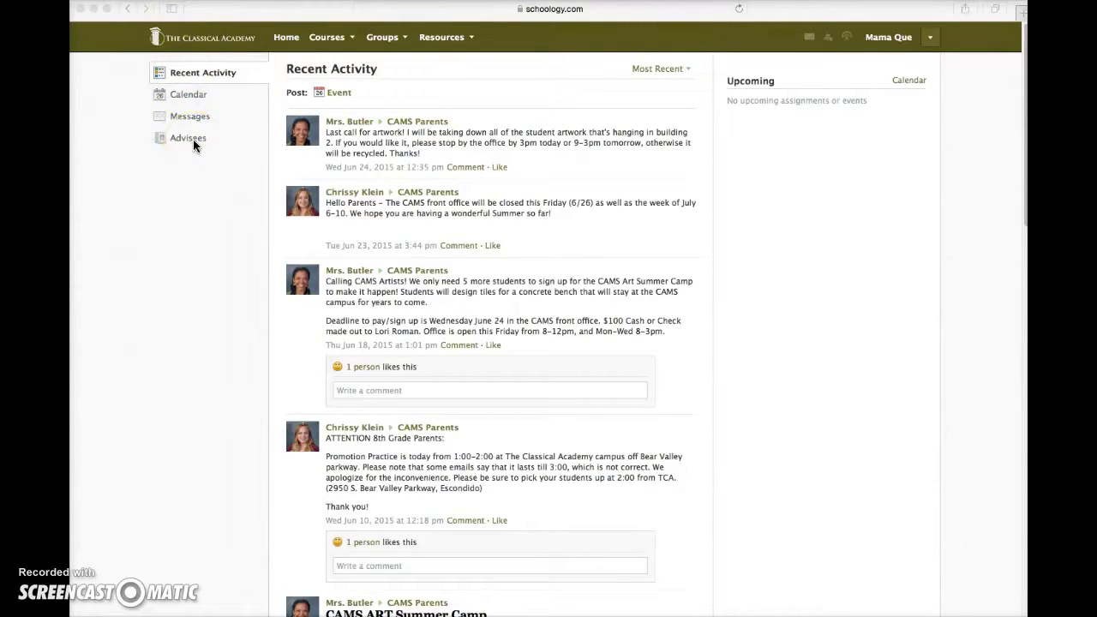
click(190, 149)
click(178, 115)
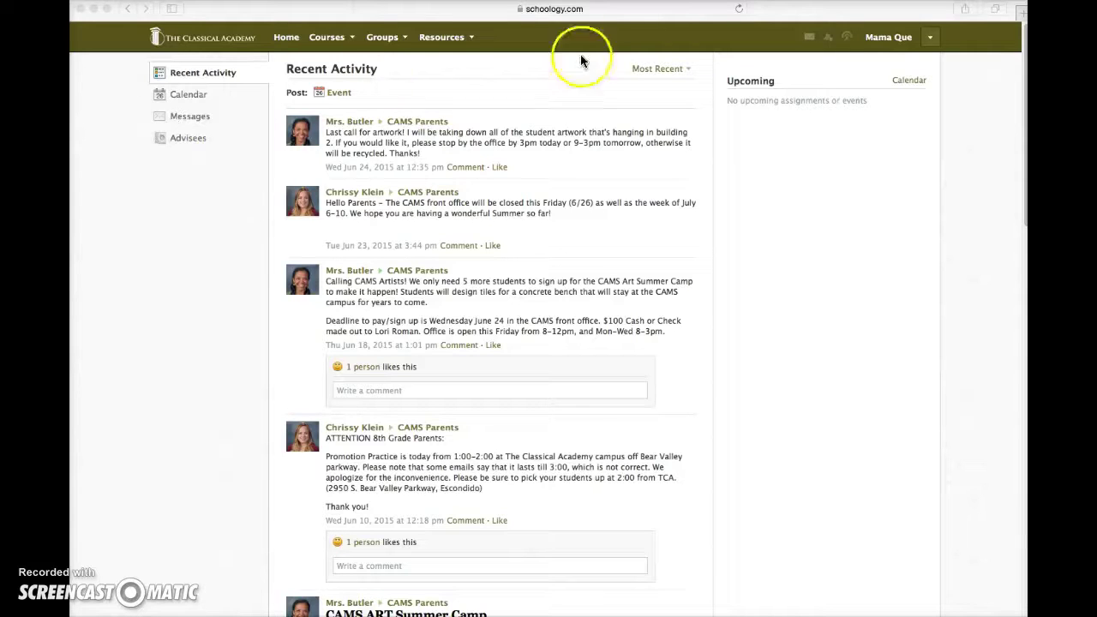
- Choose Notifications from the Mama Que account dropdown
click(931, 39)
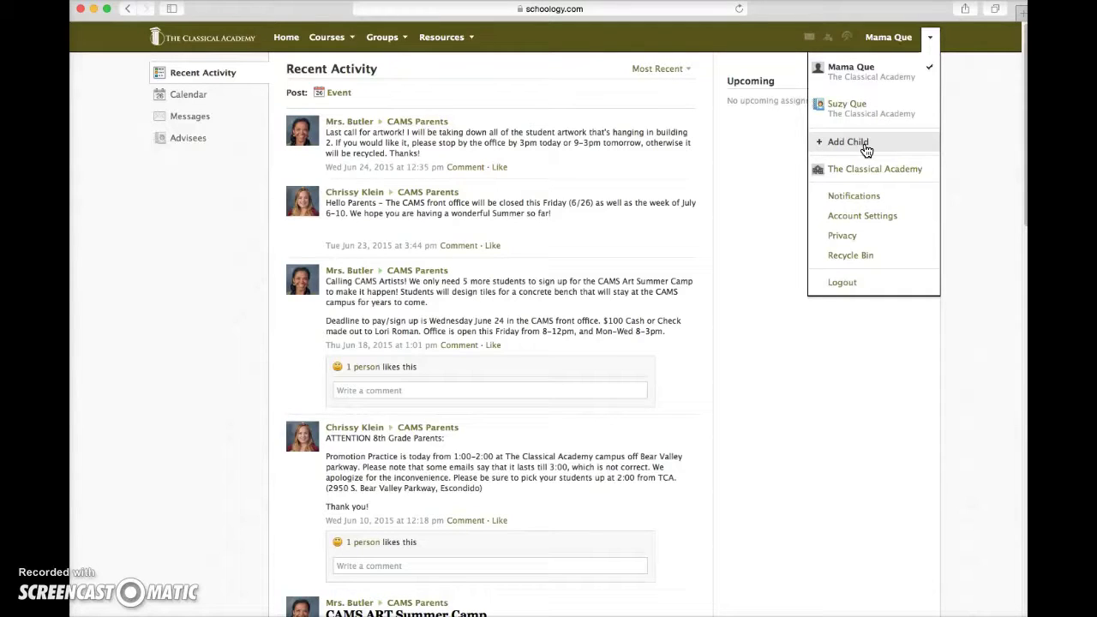
click(868, 204)
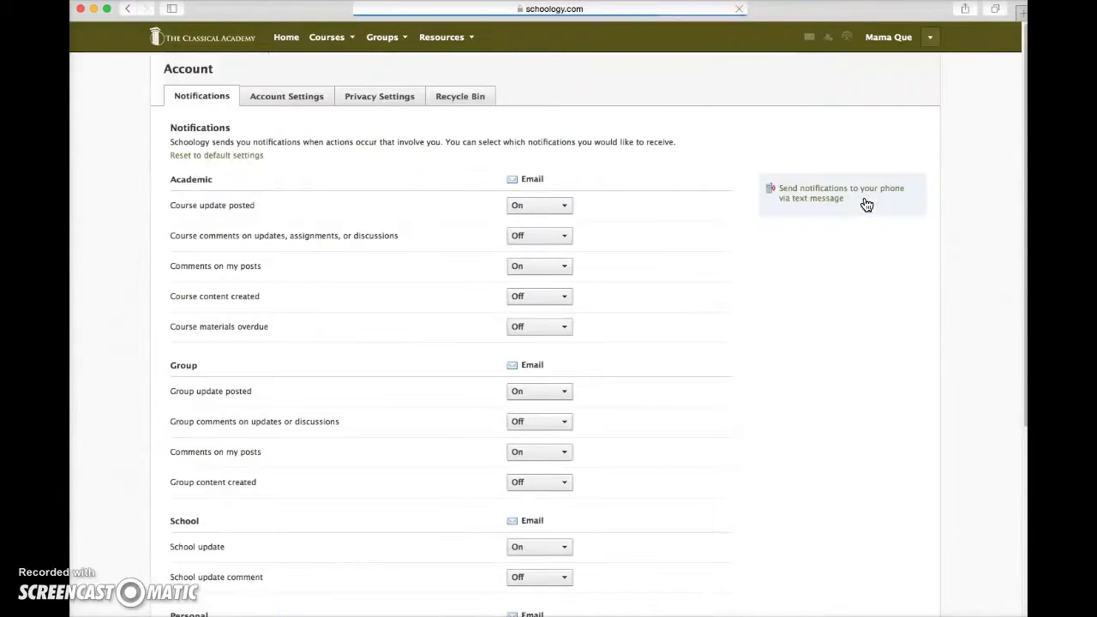
click(866, 312)
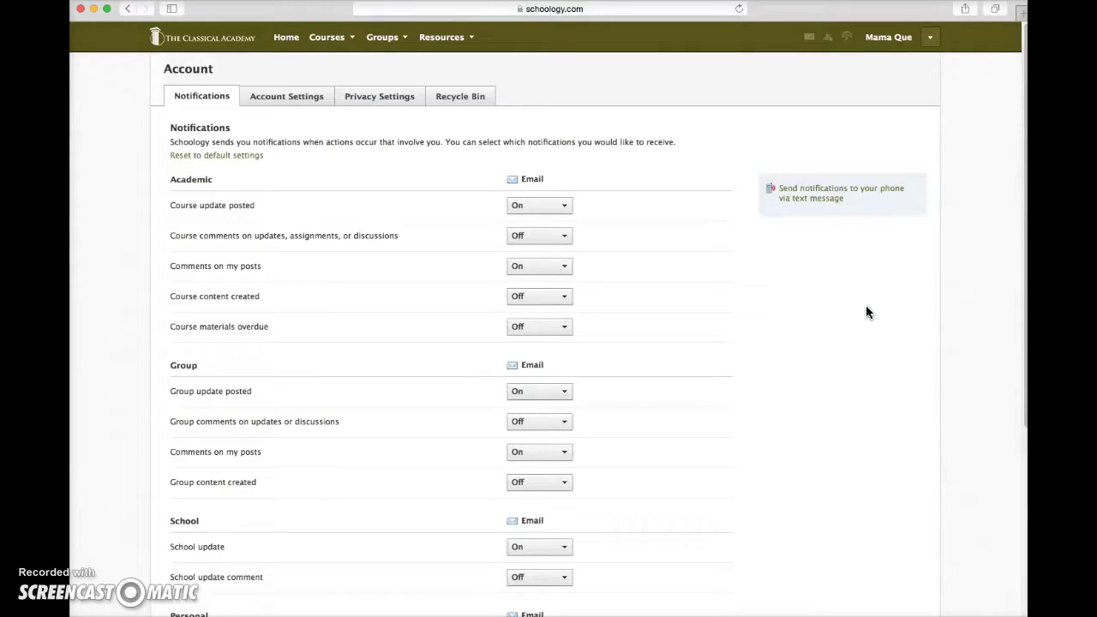